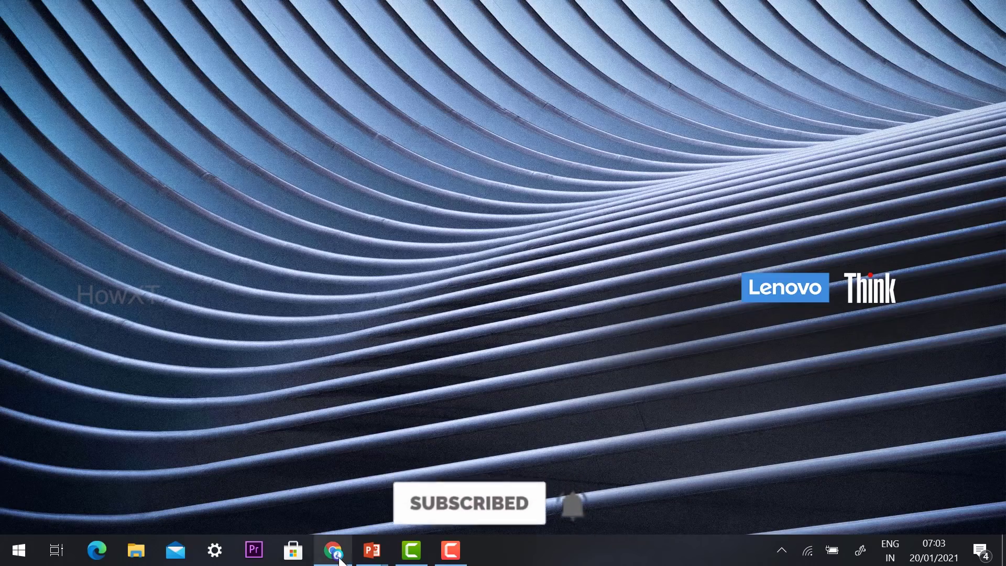
- In Chrome, rerun the Google search 'microsoft play store' and open the Windows Apps – Microsoft Store result
{"action": "left_click", "coordinate": [333, 549]}
{"action": "left_click", "coordinate": [368, 305]}
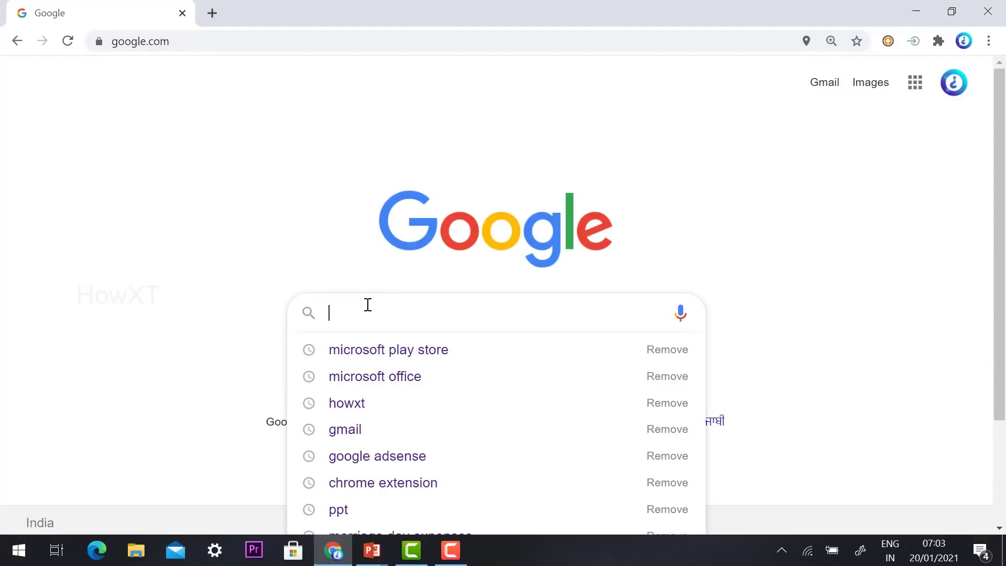
{"action": "left_click", "coordinate": [392, 354]}
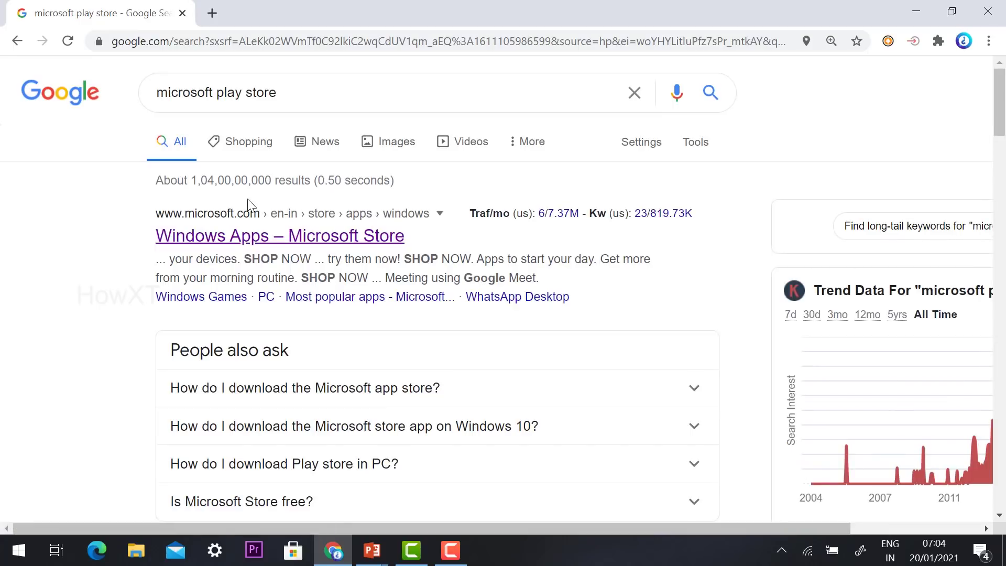
{"action": "left_click", "coordinate": [204, 246]}
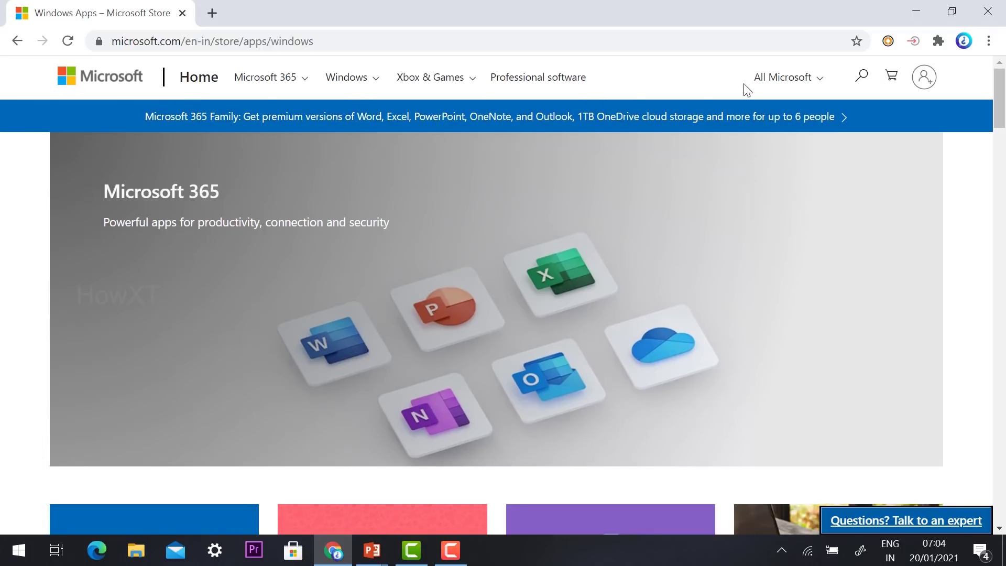
- Search the Microsoft Store website for 'office'
{"action": "left_click", "coordinate": [863, 79]}
{"action": "type", "text": "office"}
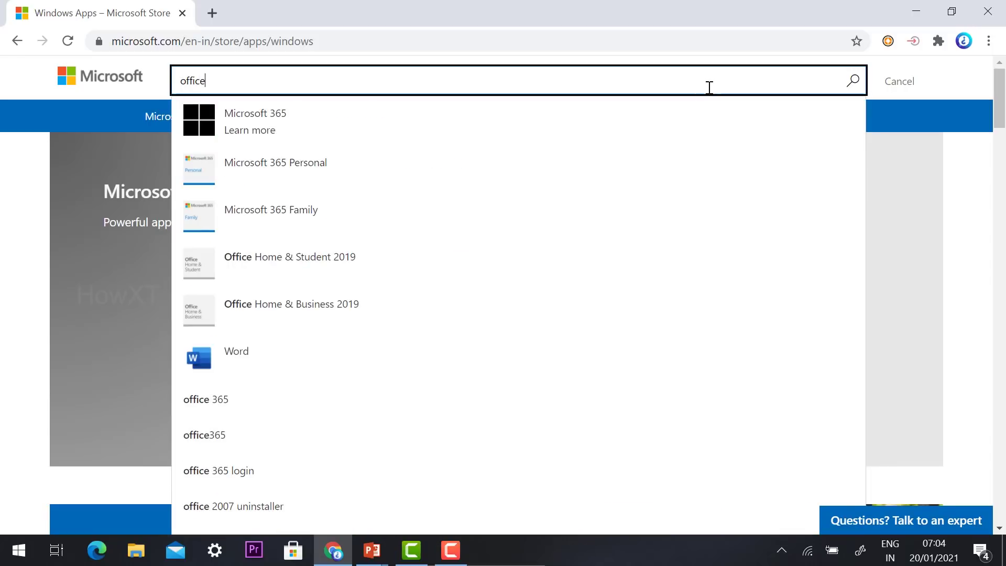
{"action": "key", "text": "Return"}
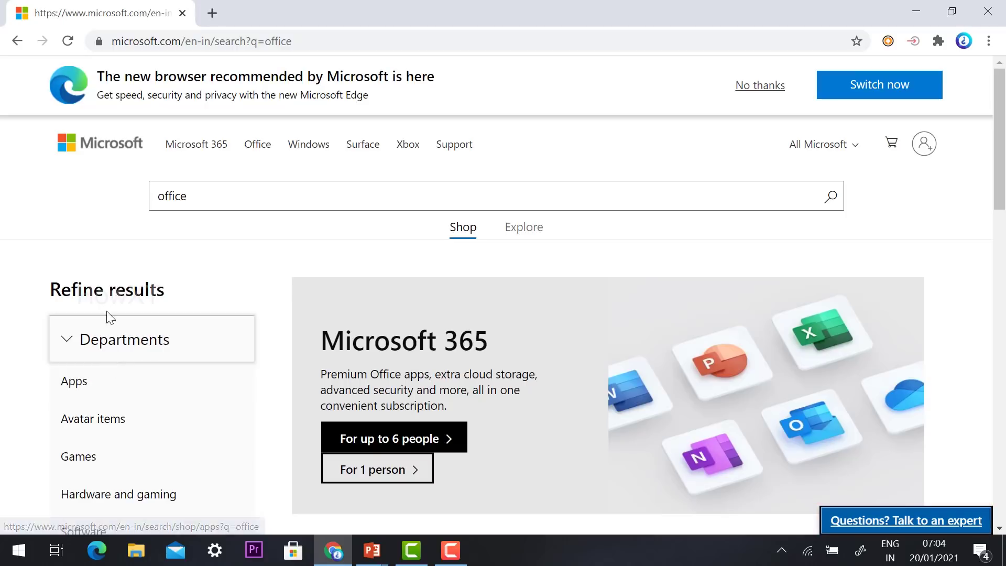
{"action": "scroll", "coordinate": [112, 343], "scroll_direction": "down", "scroll_amount": 1}
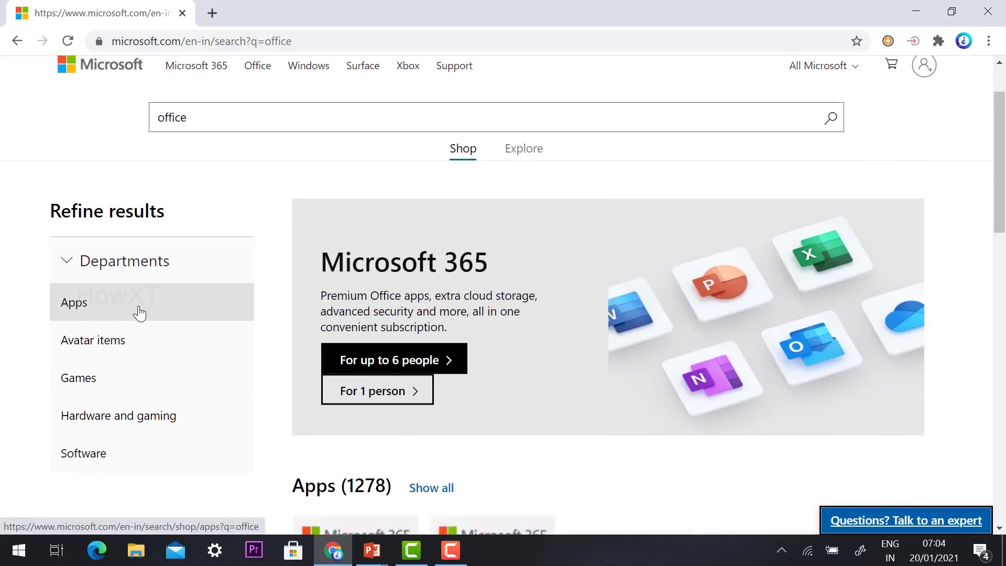
- Filter the office results to the Apps department and scroll down to the free Office app
{"action": "left_click", "coordinate": [108, 307]}
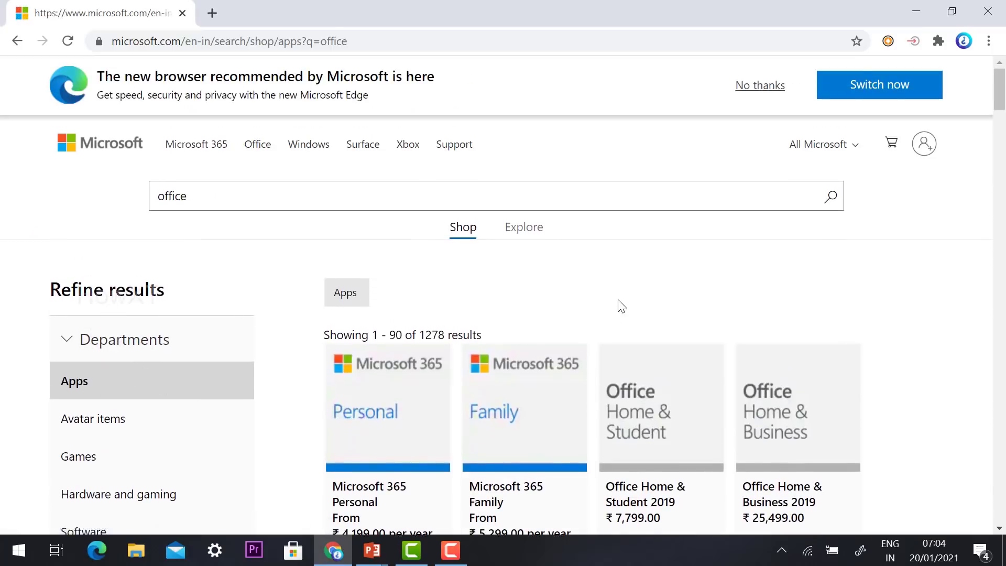
{"action": "scroll", "coordinate": [618, 301], "scroll_direction": "down", "scroll_amount": 5}
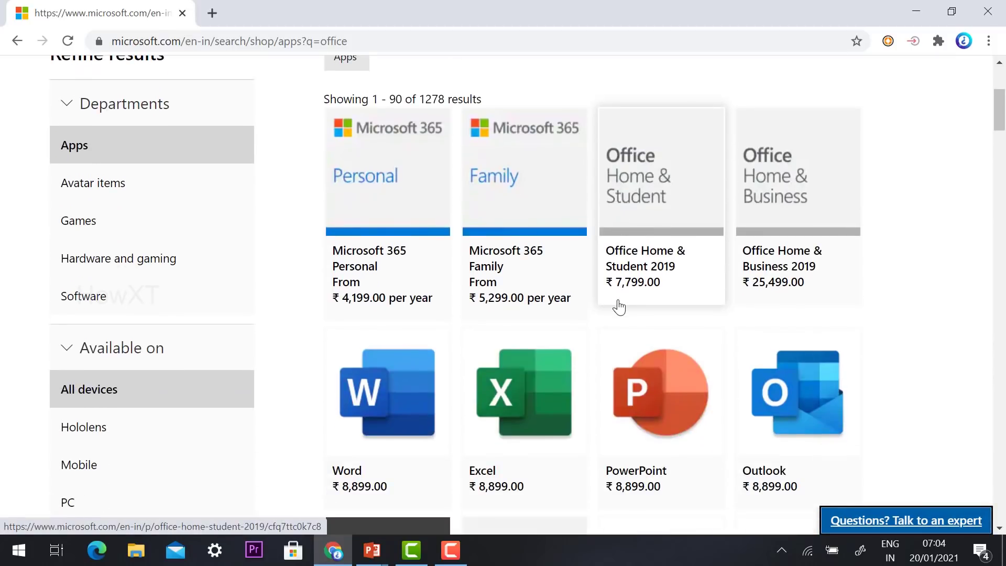
{"action": "scroll", "coordinate": [619, 306], "scroll_direction": "down", "scroll_amount": 5}
{"action": "scroll", "coordinate": [619, 306], "scroll_direction": "down", "scroll_amount": 10}
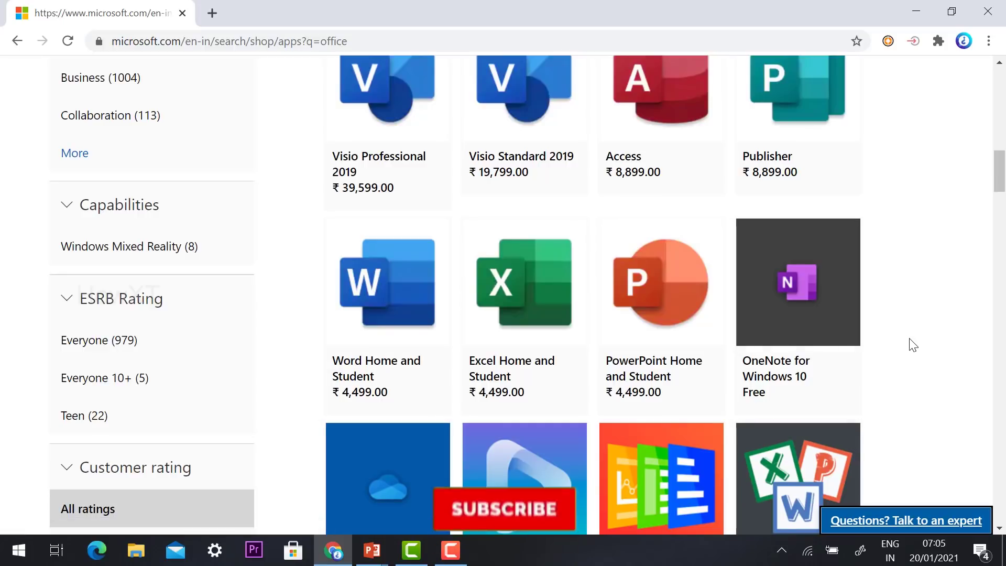
{"action": "scroll", "coordinate": [912, 344], "scroll_direction": "down", "scroll_amount": 7}
{"action": "scroll", "coordinate": [911, 344], "scroll_direction": "down", "scroll_amount": 8}
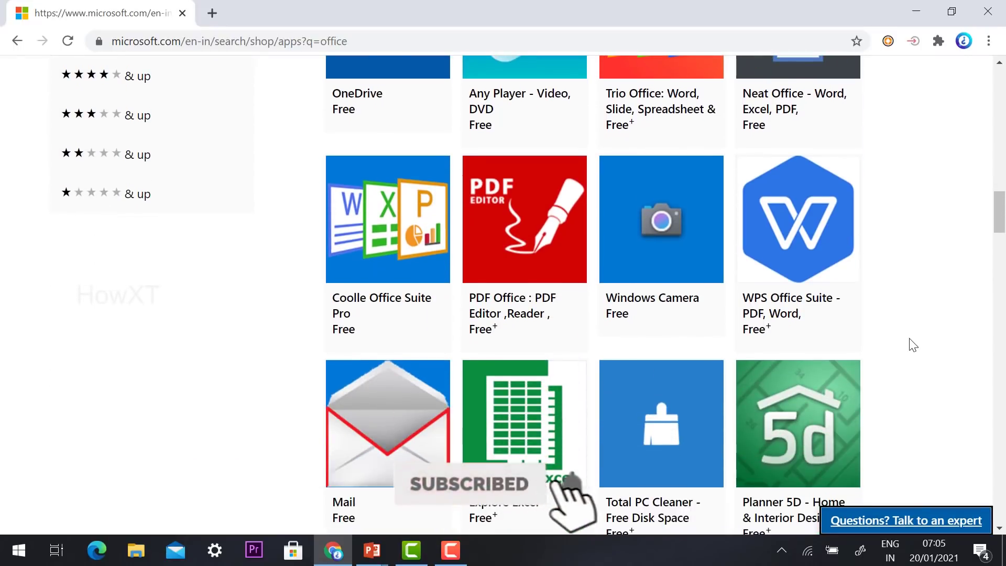
{"action": "scroll", "coordinate": [912, 344], "scroll_direction": "down", "scroll_amount": 4}
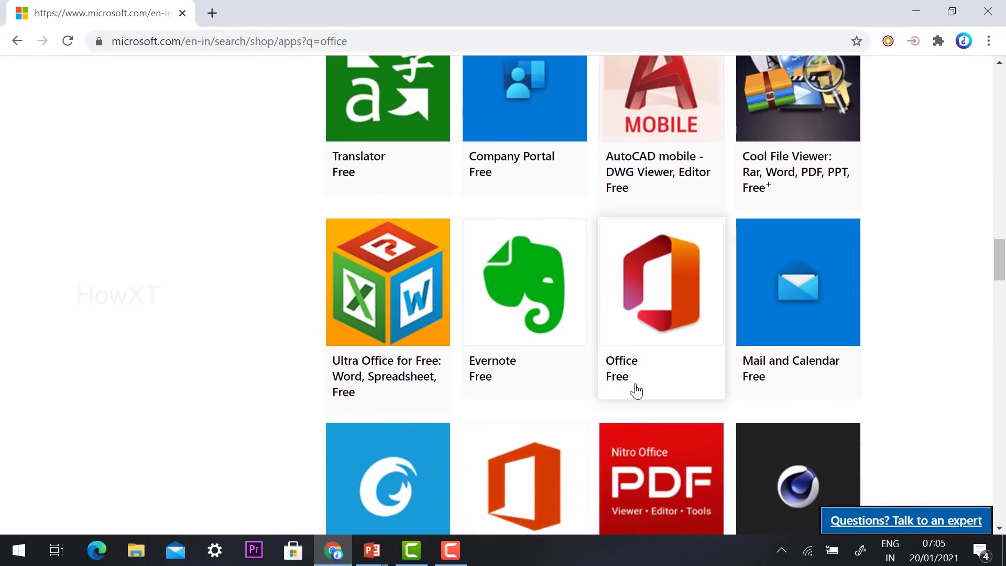
- Open the free Office app's page, review its System Requirements, and request it with Get
{"action": "left_click", "coordinate": [645, 285]}
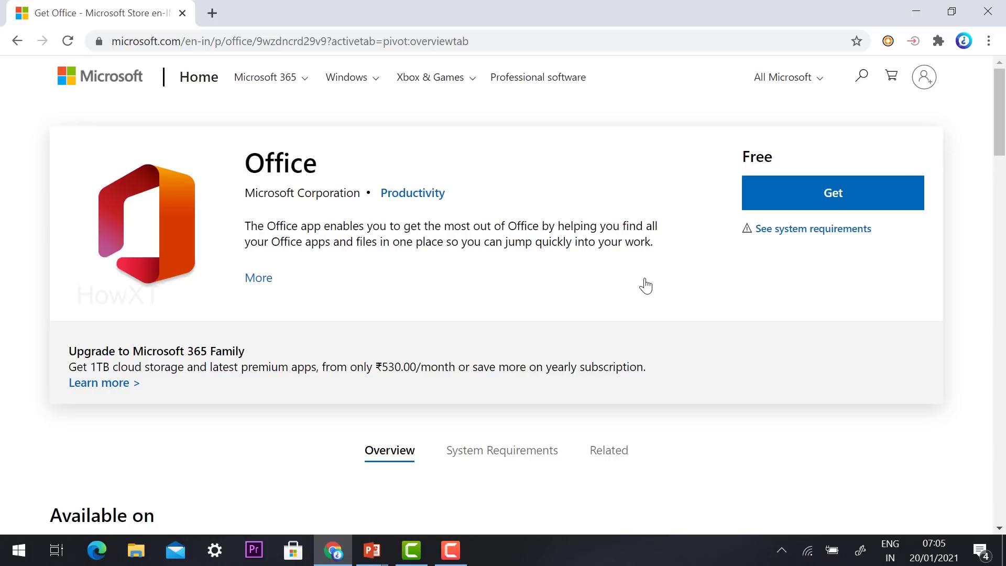
{"action": "scroll", "coordinate": [586, 325], "scroll_direction": "down", "scroll_amount": 1}
{"action": "left_click", "coordinate": [523, 384]}
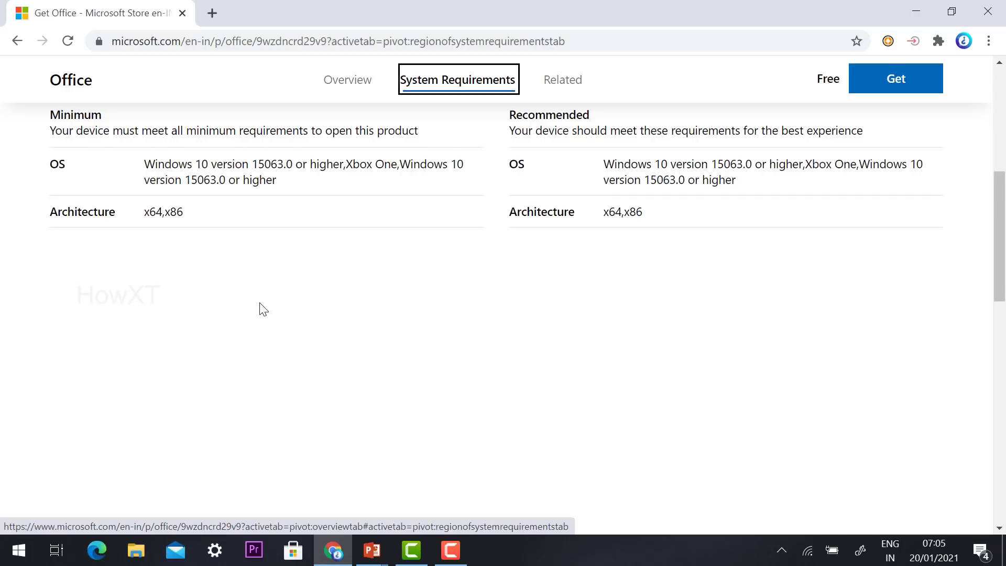
{"action": "scroll", "coordinate": [263, 309], "scroll_direction": "up", "scroll_amount": 7}
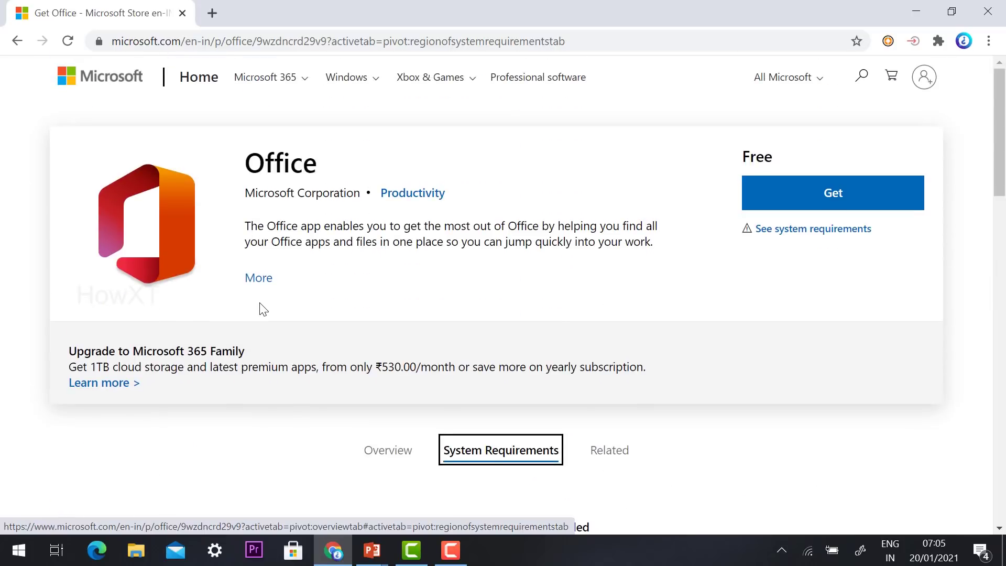
{"action": "scroll", "coordinate": [263, 309], "scroll_direction": "down", "scroll_amount": 4}
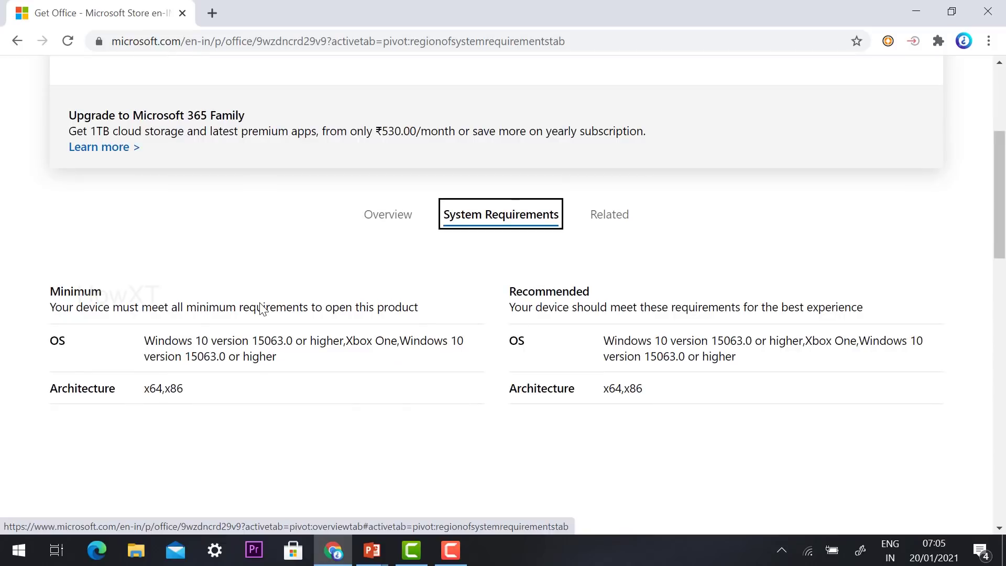
{"action": "scroll", "coordinate": [263, 309], "scroll_direction": "up", "scroll_amount": 4}
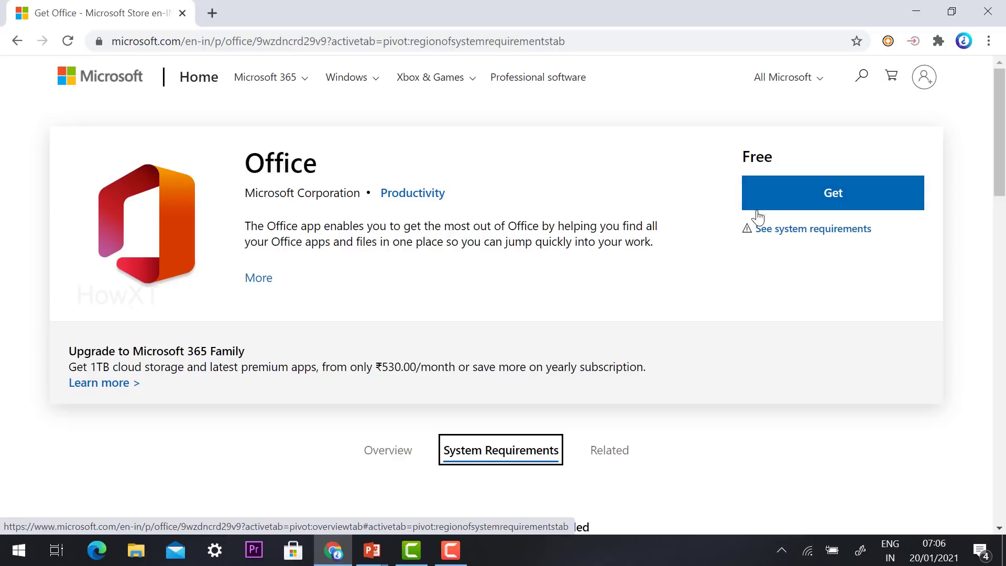
{"action": "left_click", "coordinate": [783, 199]}
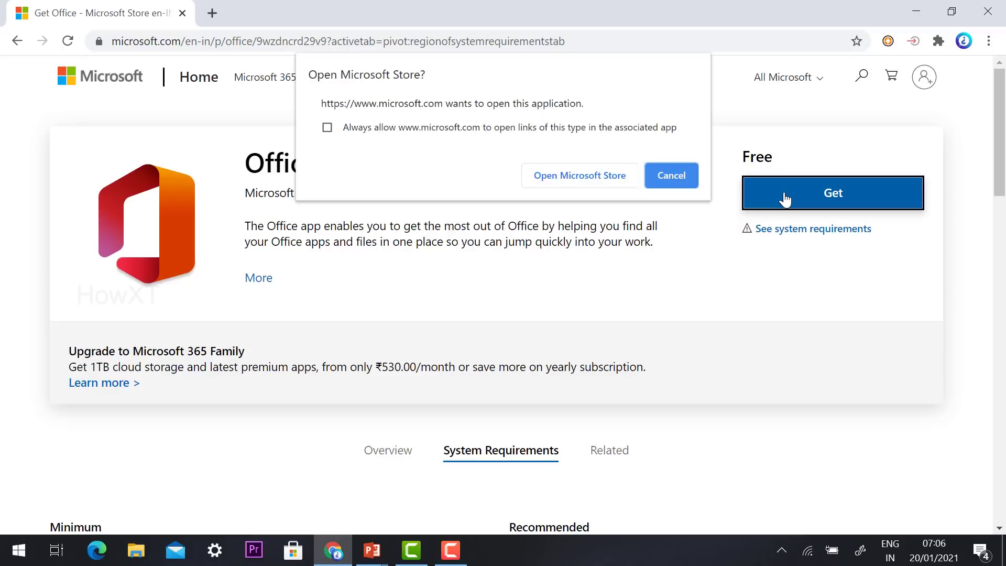
- Hand the Office download to the Microsoft Store app and show more options beside Launch
{"action": "left_click", "coordinate": [561, 178]}
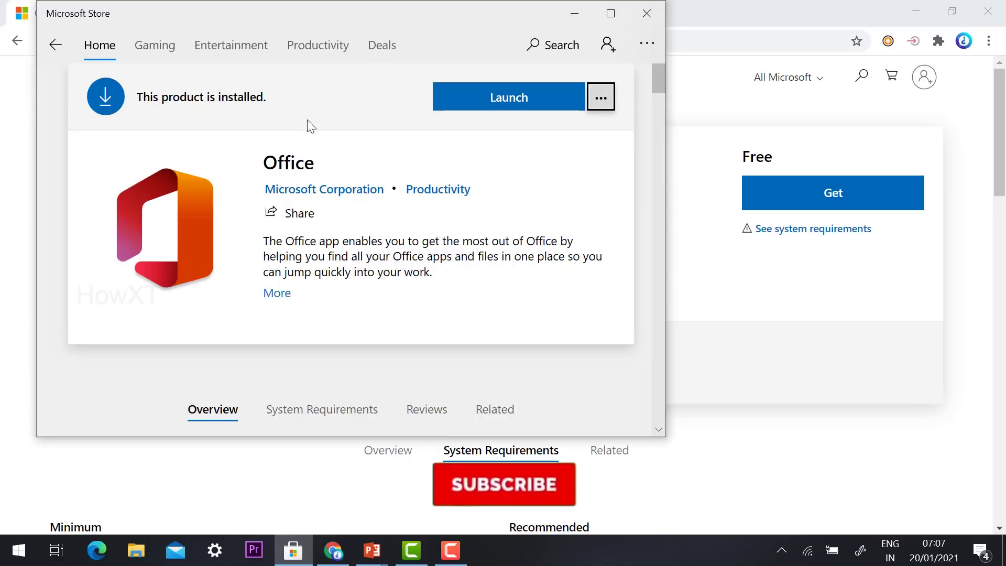
{"action": "left_click", "coordinate": [603, 101]}
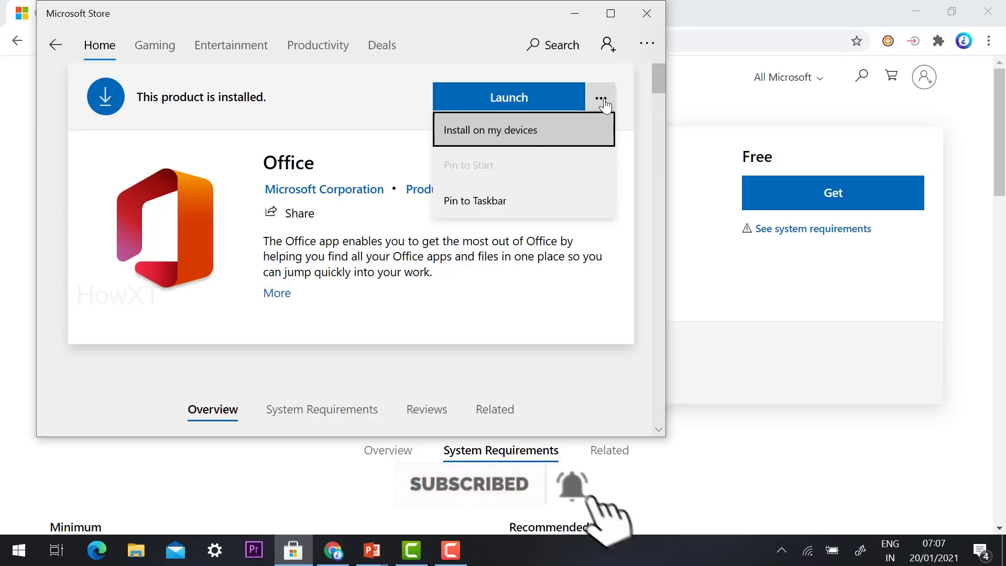
- Choose to install on all devices, then sign in with the Microsoft account e-mail and password
{"action": "left_click", "coordinate": [501, 134]}
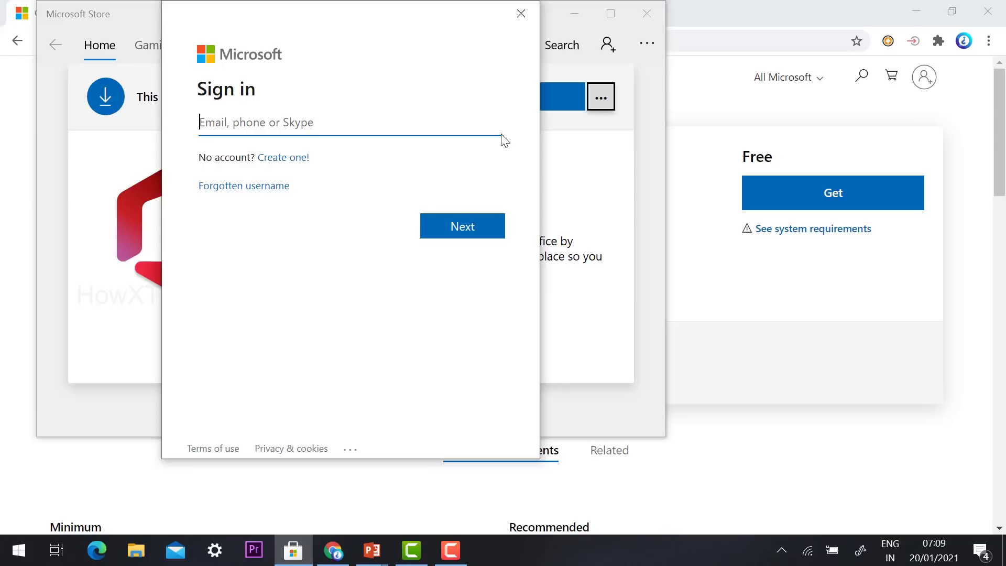
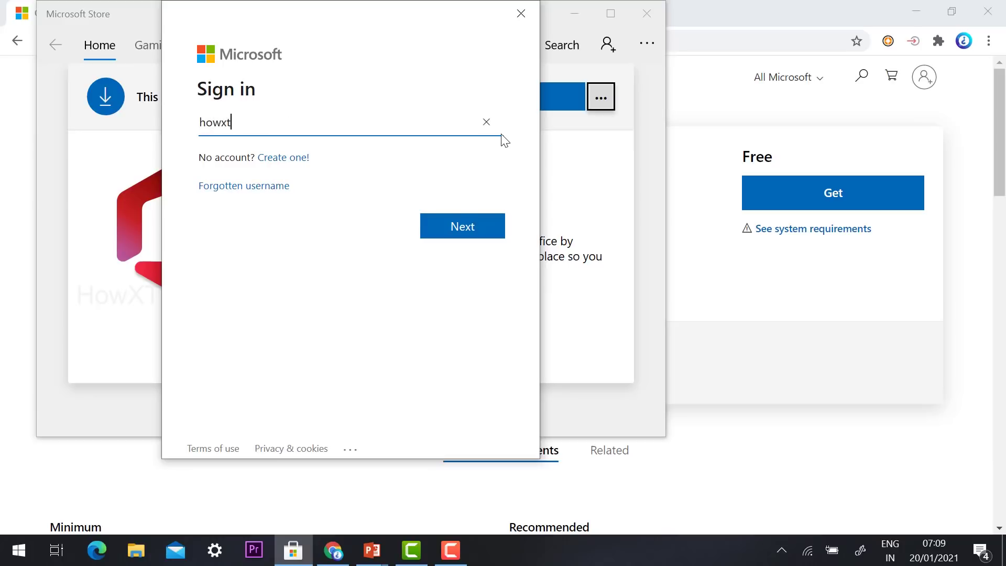
{"action": "left_click", "coordinate": [464, 226]}
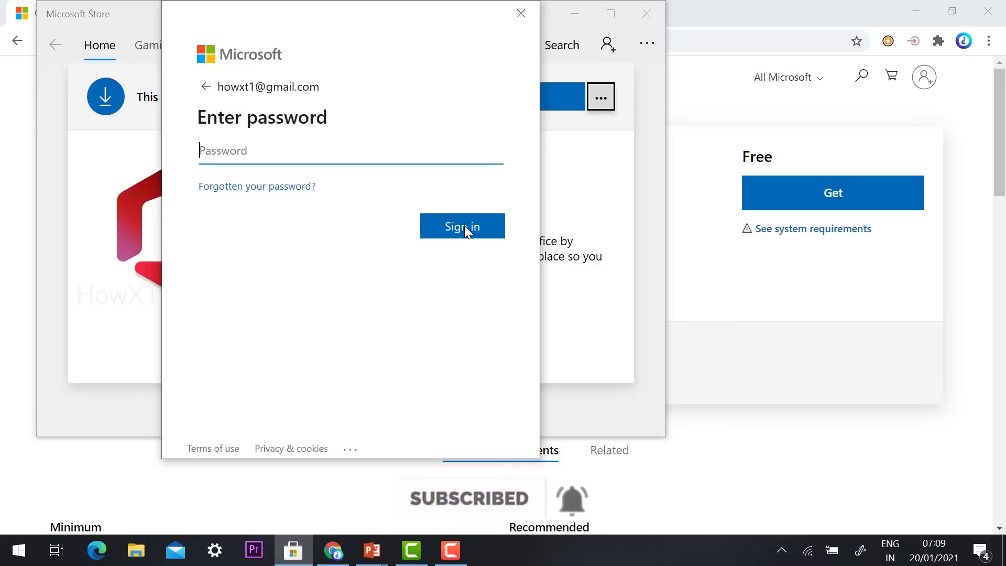
{"action": "type", "text": "a"}
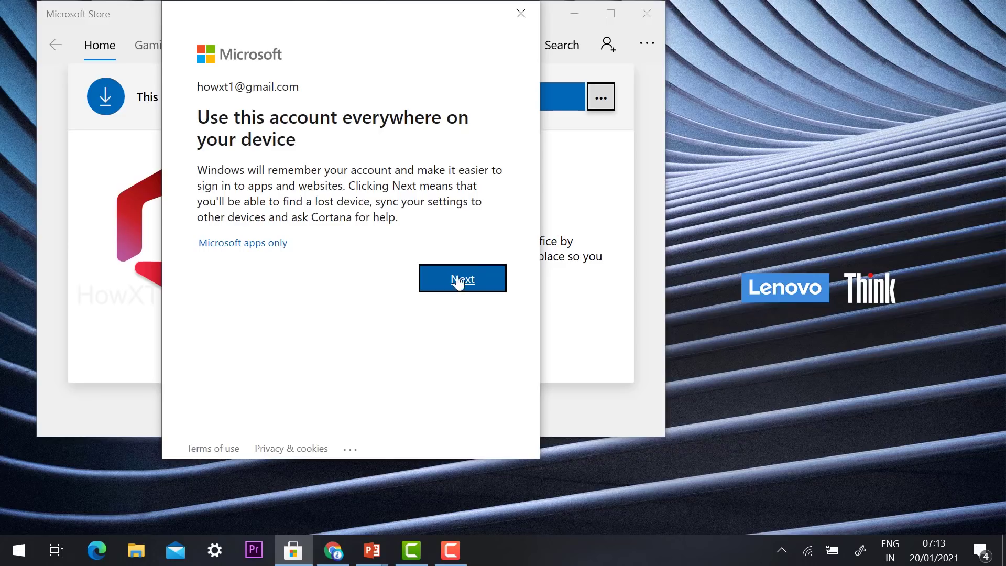
{"action": "left_click", "coordinate": [459, 281]}
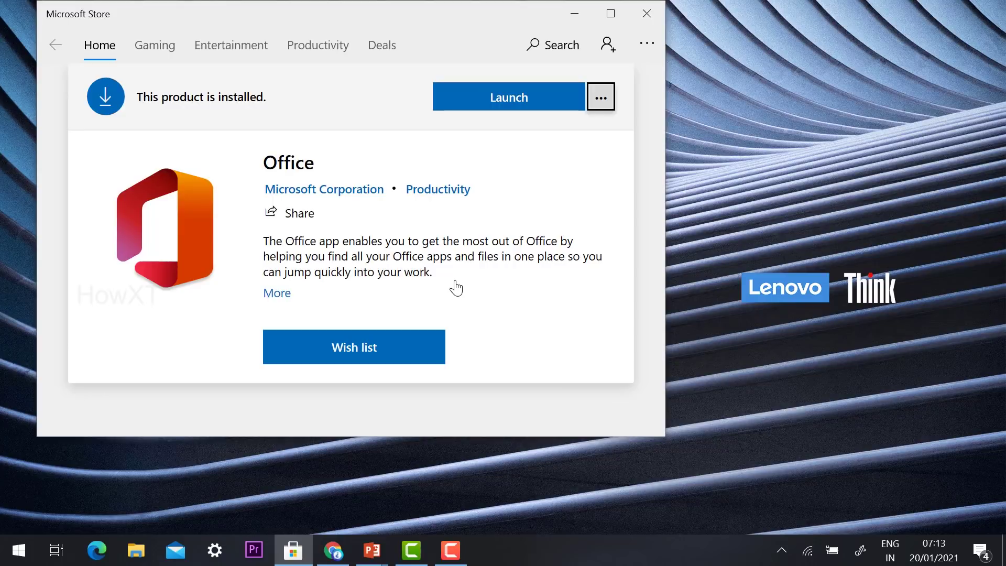
- Launch Office, dismiss the Go premium offer, decline taskbar pinning, and maximize the window
{"action": "left_click", "coordinate": [494, 99]}
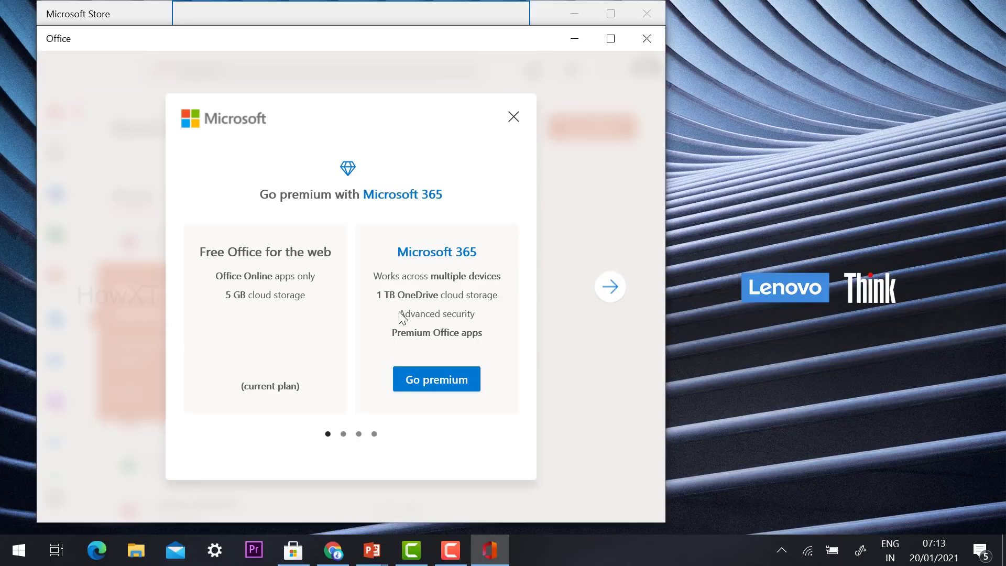
{"action": "left_click", "coordinate": [513, 116]}
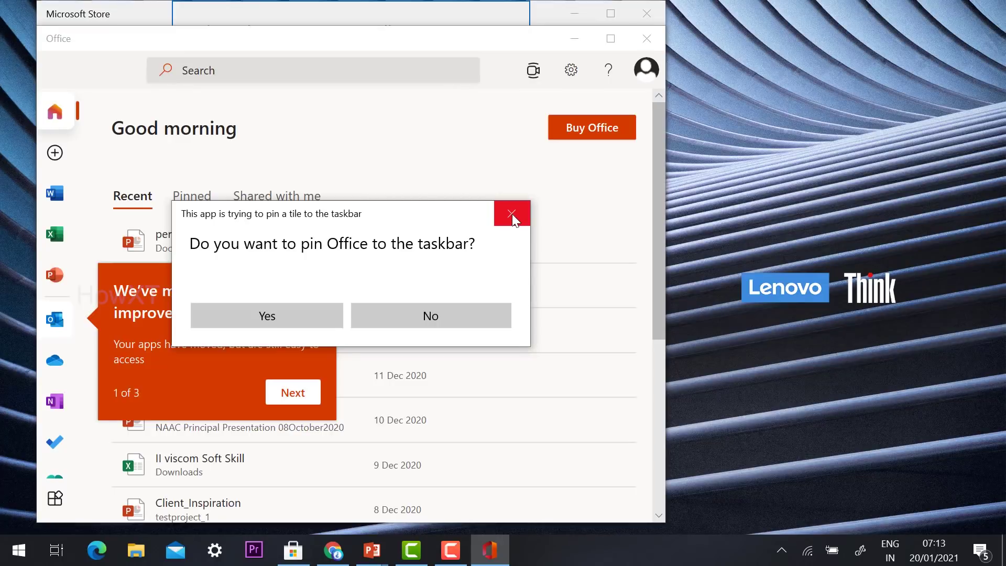
{"action": "left_click", "coordinate": [614, 40]}
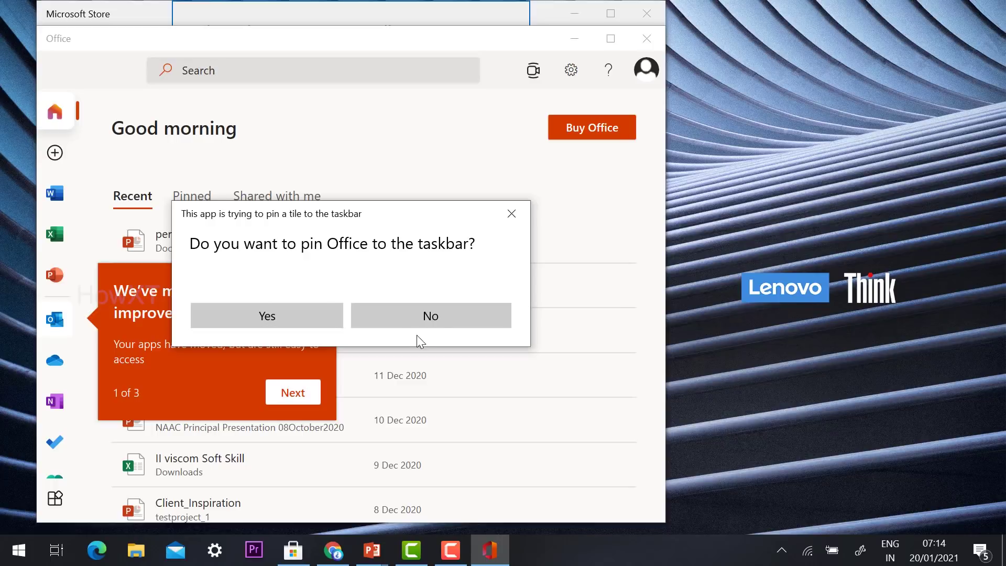
{"action": "left_click", "coordinate": [442, 318]}
{"action": "left_click", "coordinate": [609, 39]}
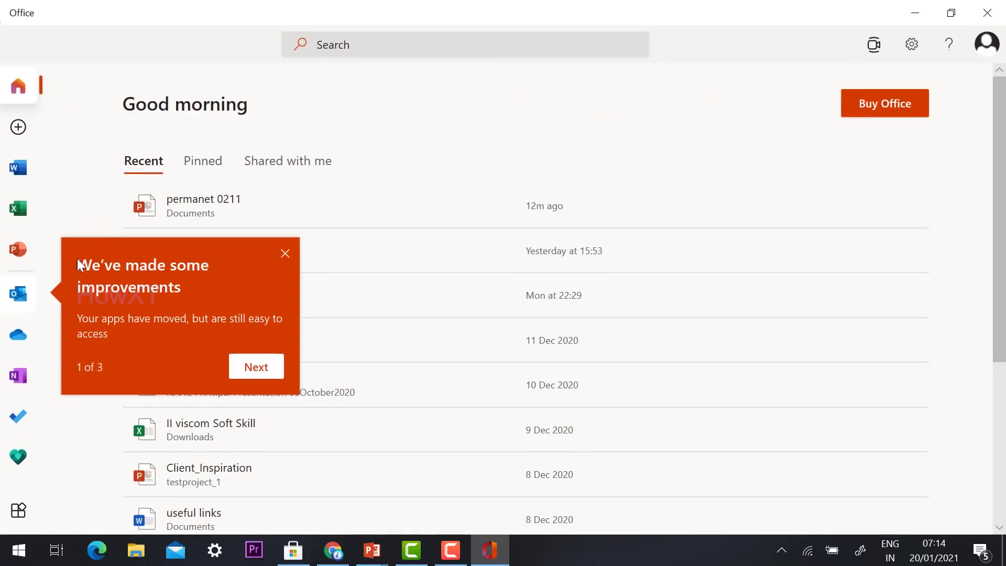
- Dismiss the 'We've made some improvements' notice and switch Office to its Word page
{"action": "left_click", "coordinate": [285, 254]}
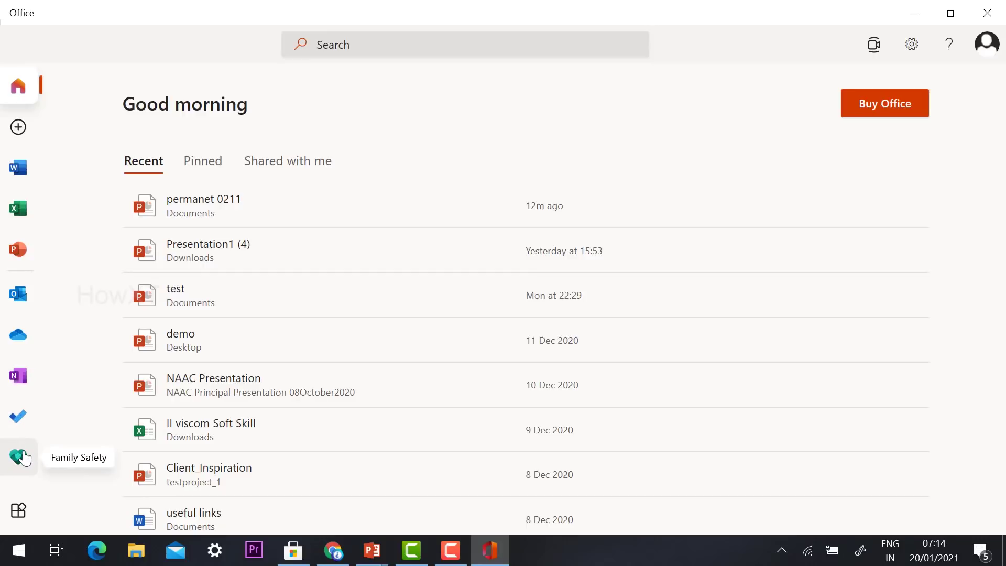
{"action": "left_click", "coordinate": [26, 173]}
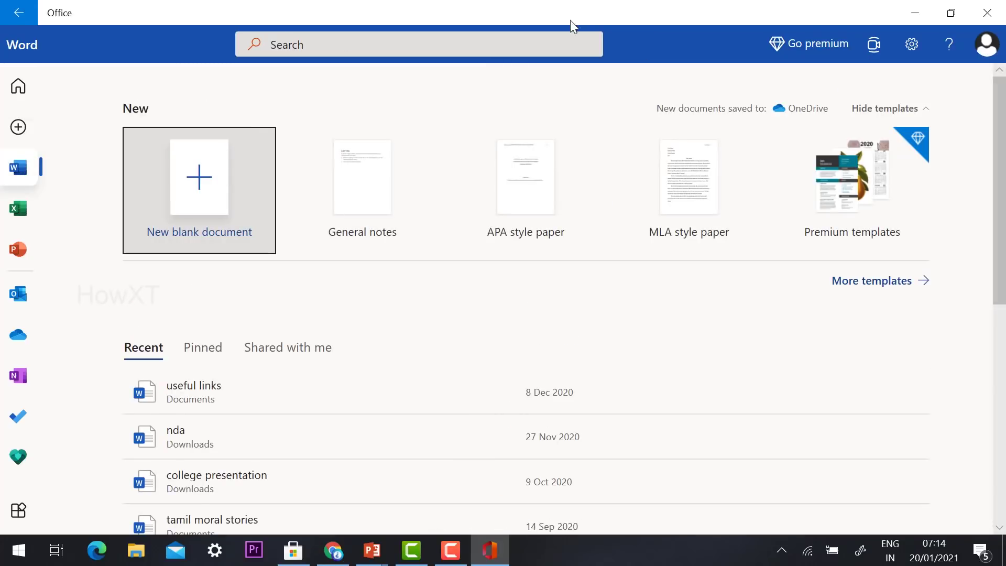
- Check the account panel, create a new blank Word document, then minimize it and return to Office
{"action": "left_click", "coordinate": [985, 45]}
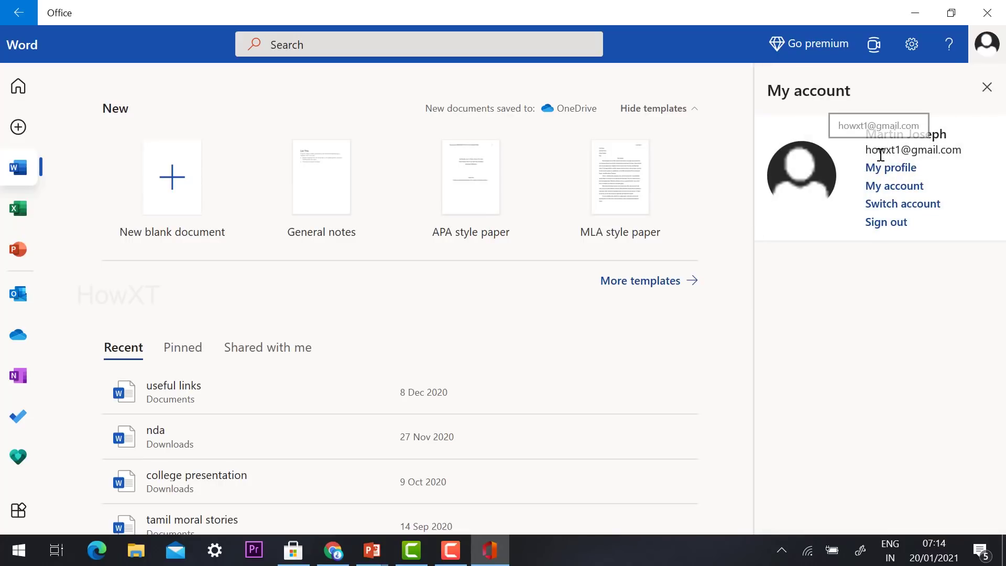
{"action": "left_click", "coordinate": [986, 87]}
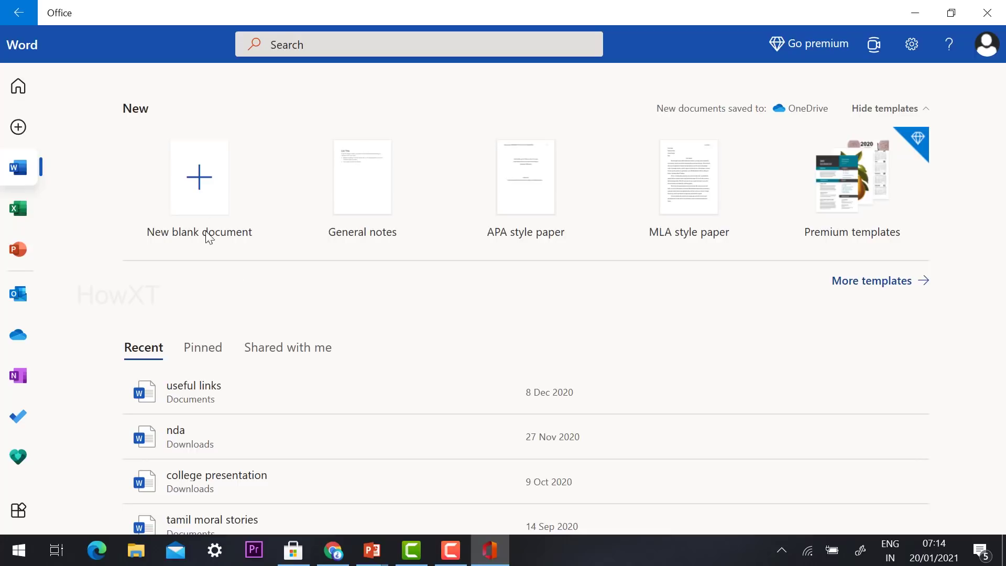
{"action": "left_click", "coordinate": [218, 171]}
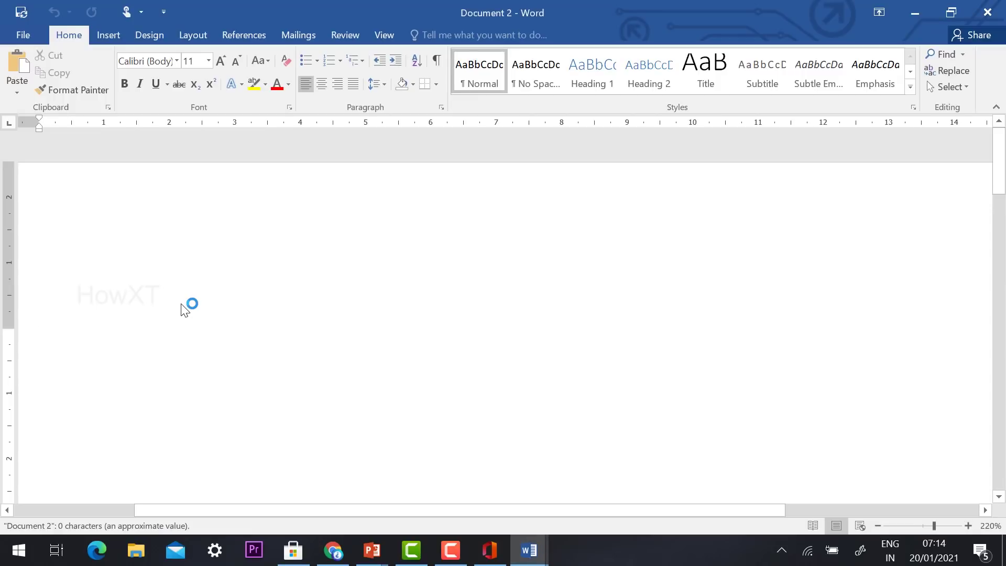
{"action": "left_click", "coordinate": [915, 14]}
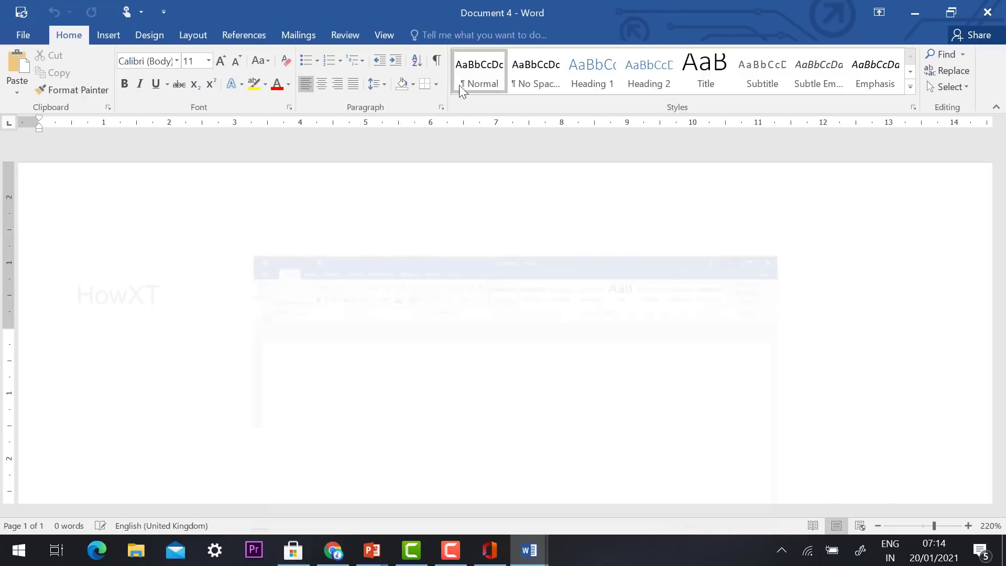
{"action": "left_click", "coordinate": [490, 555]}
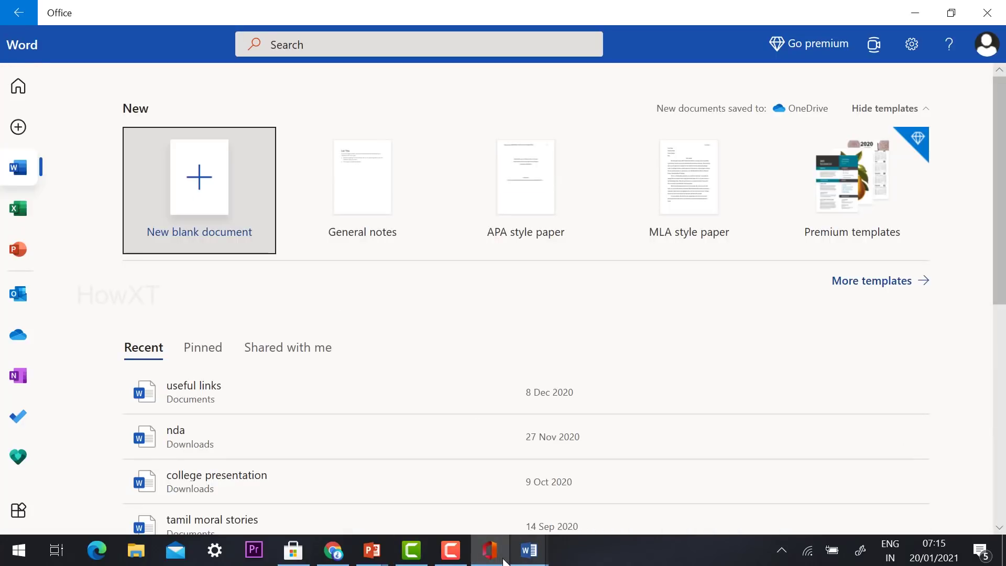
{"action": "mouse_move", "coordinate": [491, 557]}
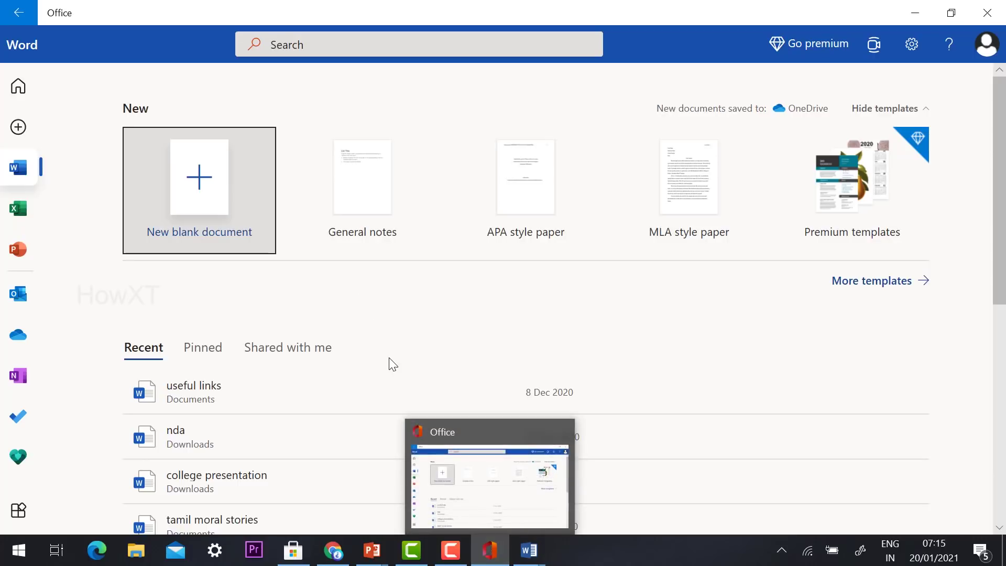
{"action": "left_click", "coordinate": [16, 211]}
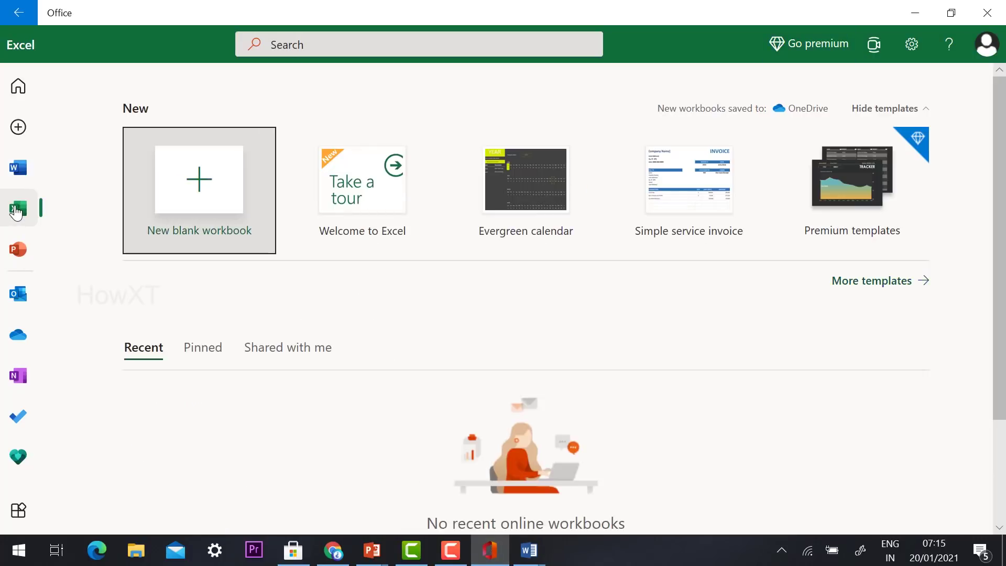
{"action": "scroll", "coordinate": [495, 367], "scroll_direction": "down", "scroll_amount": 1}
{"action": "scroll", "coordinate": [499, 353], "scroll_direction": "down", "scroll_amount": 7}
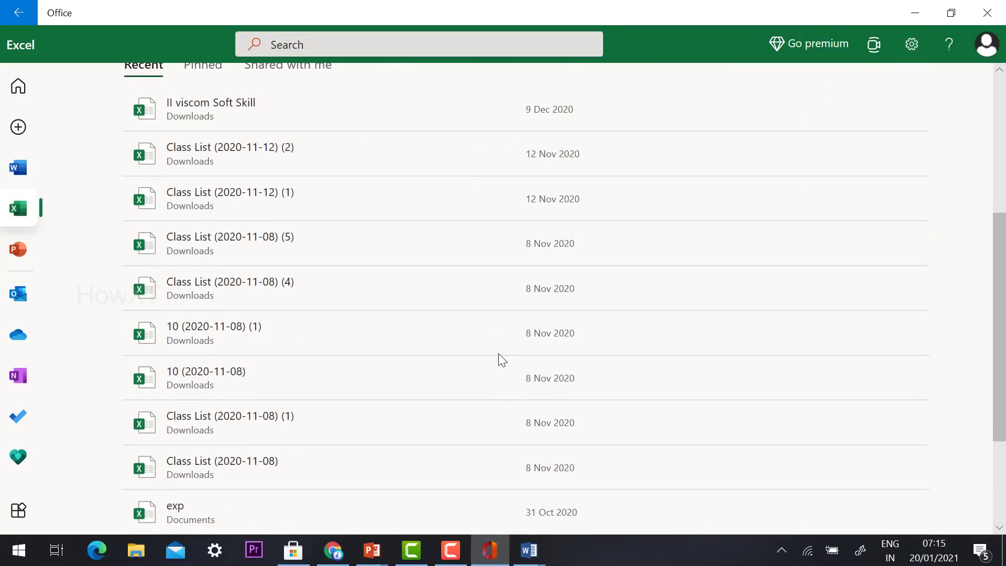
{"action": "scroll", "coordinate": [498, 353], "scroll_direction": "up", "scroll_amount": 8}
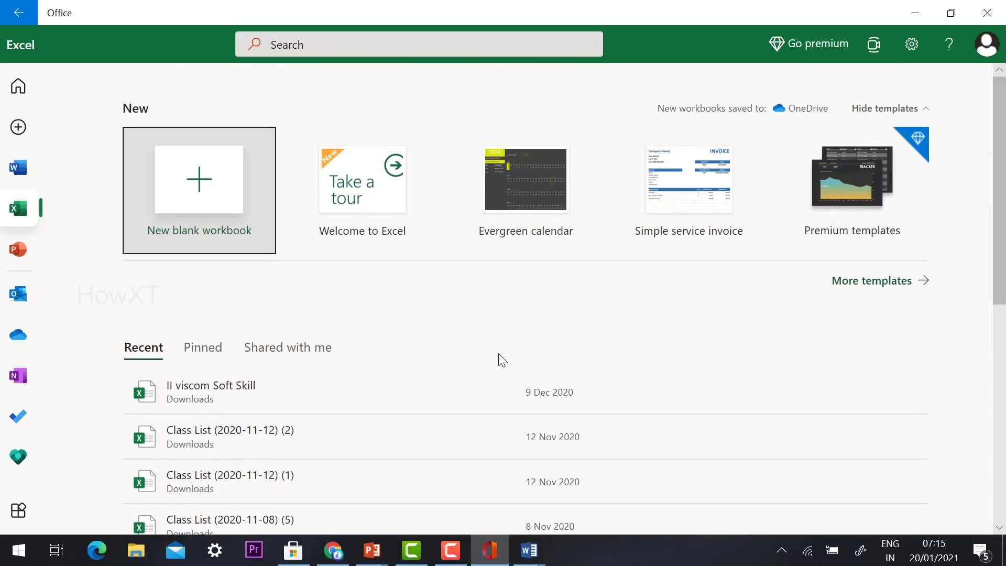
{"action": "left_click", "coordinate": [18, 249]}
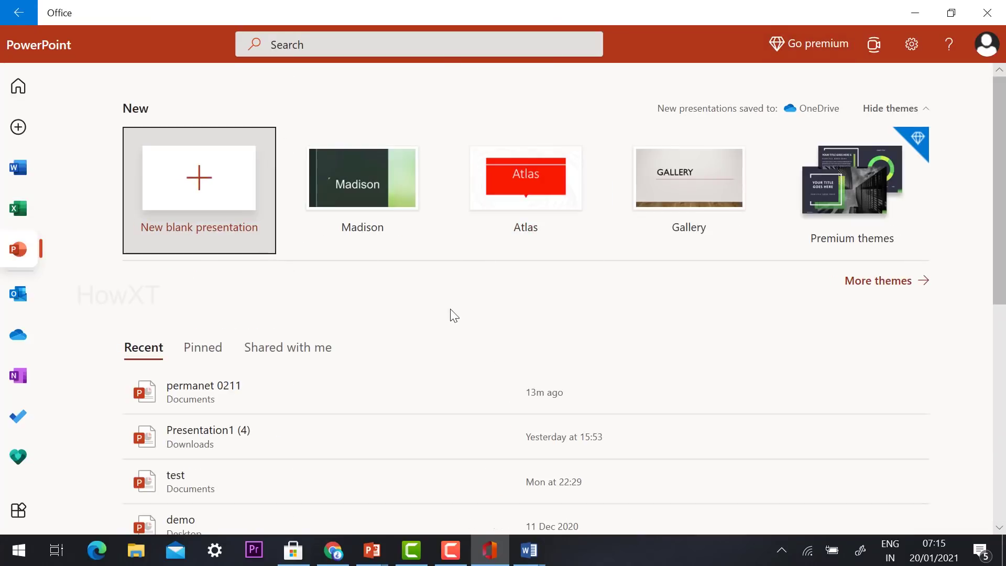
{"action": "left_click", "coordinate": [12, 211]}
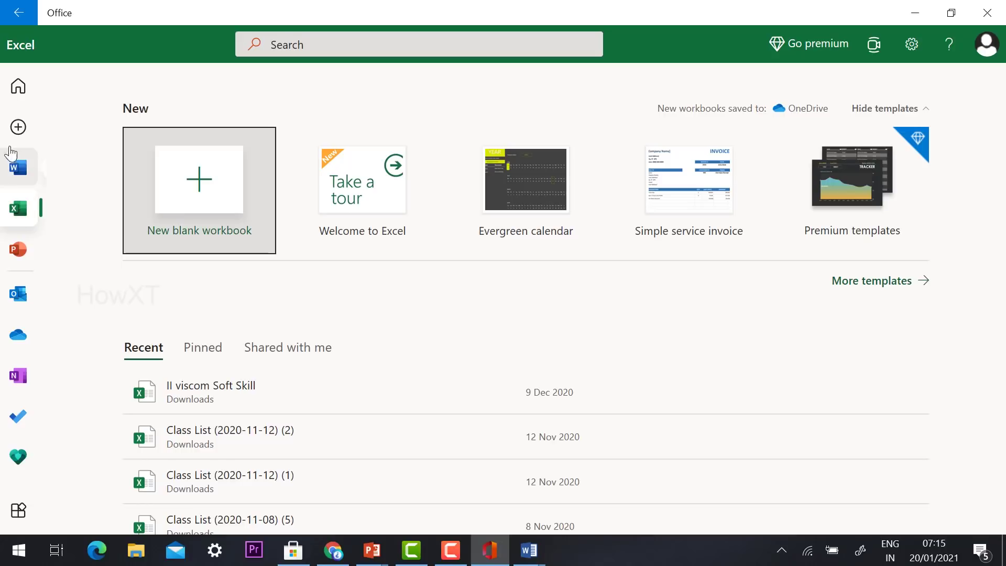
{"action": "left_click", "coordinate": [32, 169]}
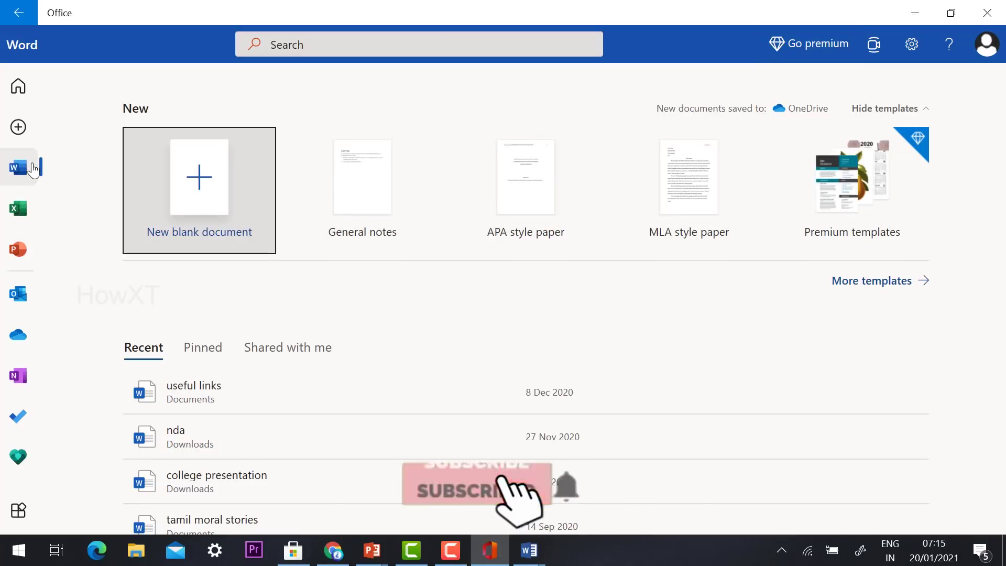